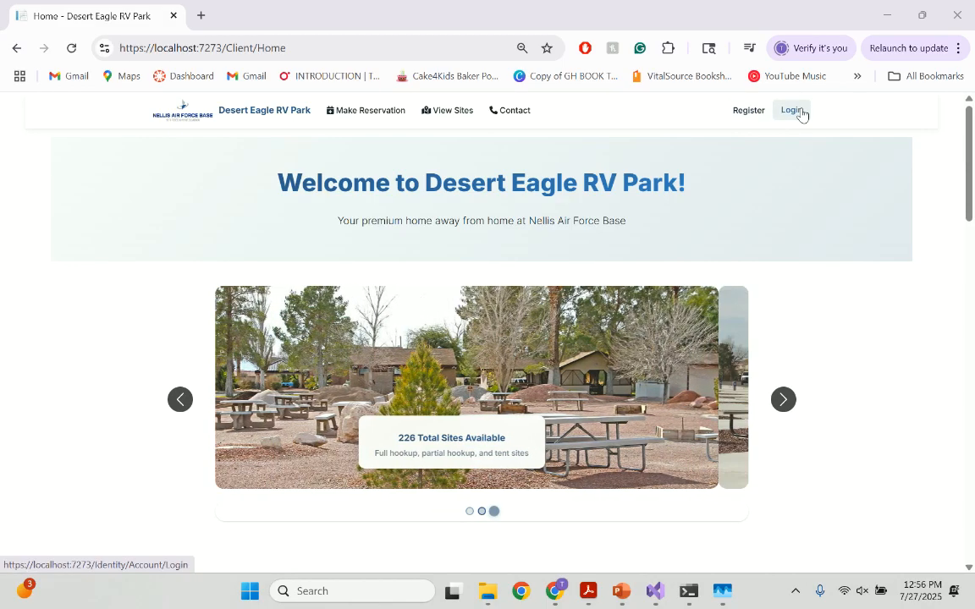
Log in with the prefilled admin credentials and start a new fee rule from the Admin Panel's Site Types page
{"action": "left_click", "coordinate": [795, 111]}
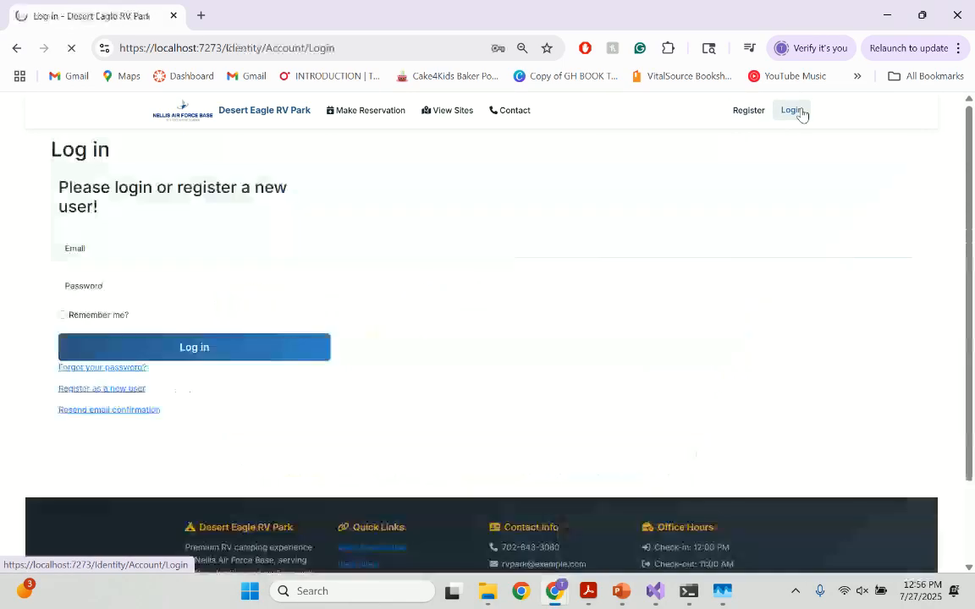
{"action": "left_click", "coordinate": [223, 343]}
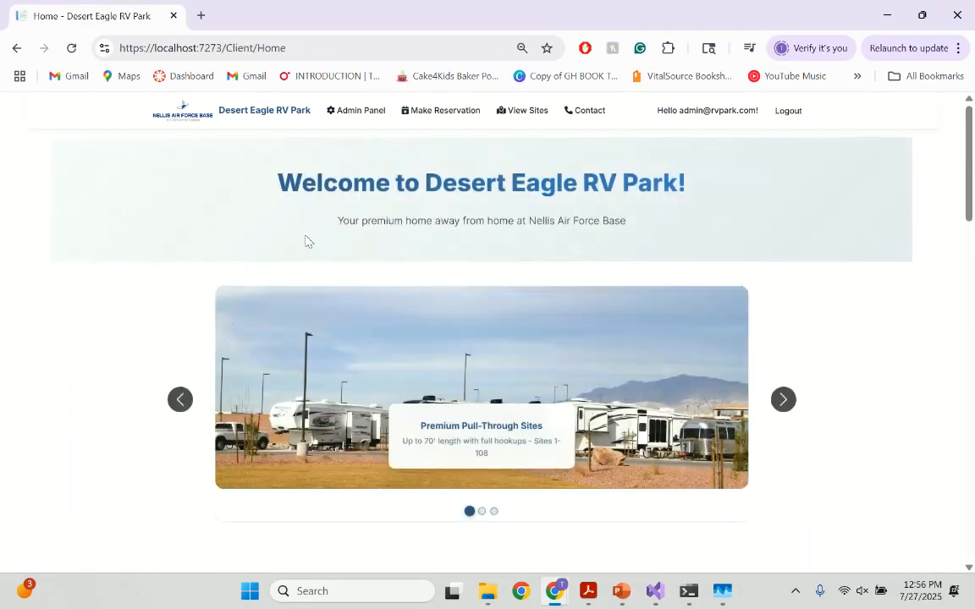
{"action": "left_click", "coordinate": [357, 113]}
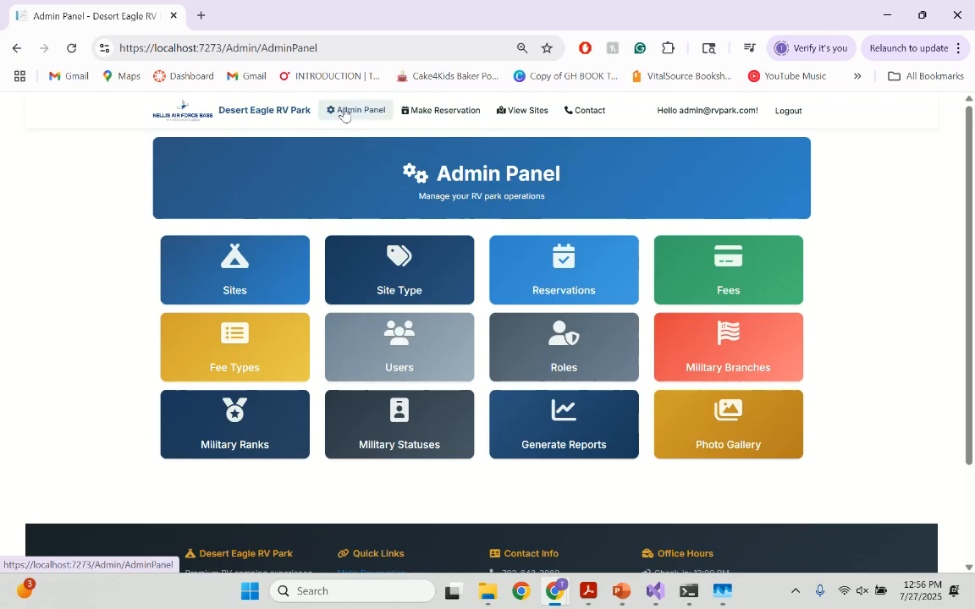
{"action": "left_click", "coordinate": [233, 343]}
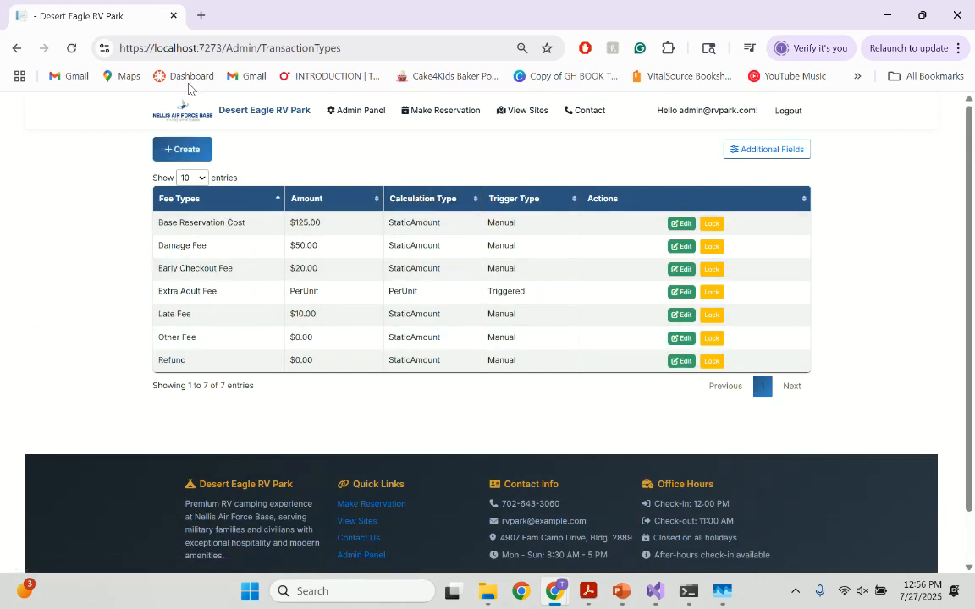
{"action": "left_click", "coordinate": [200, 154]}
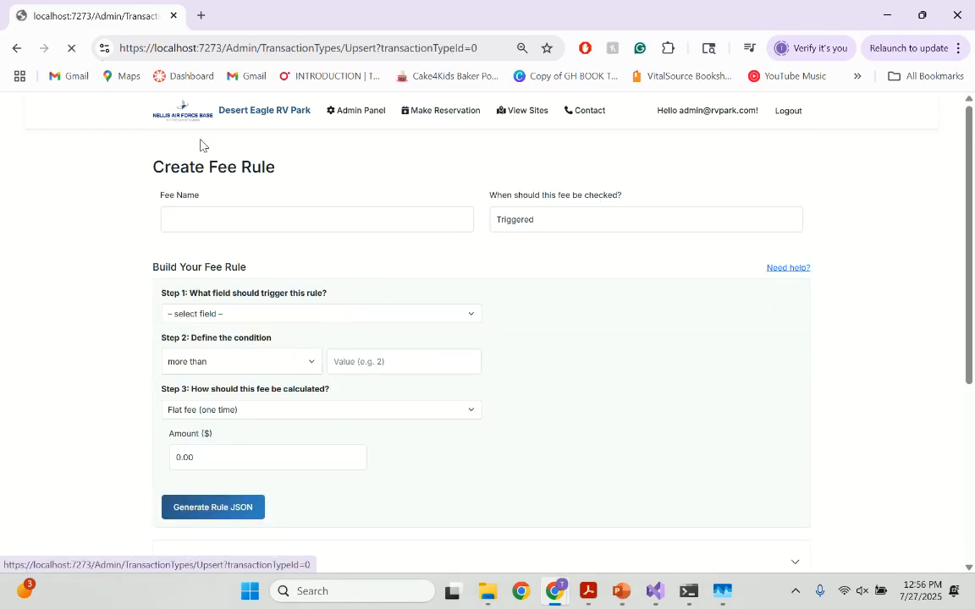
Name the new fee rule Dog Fee
{"action": "left_click", "coordinate": [260, 226]}
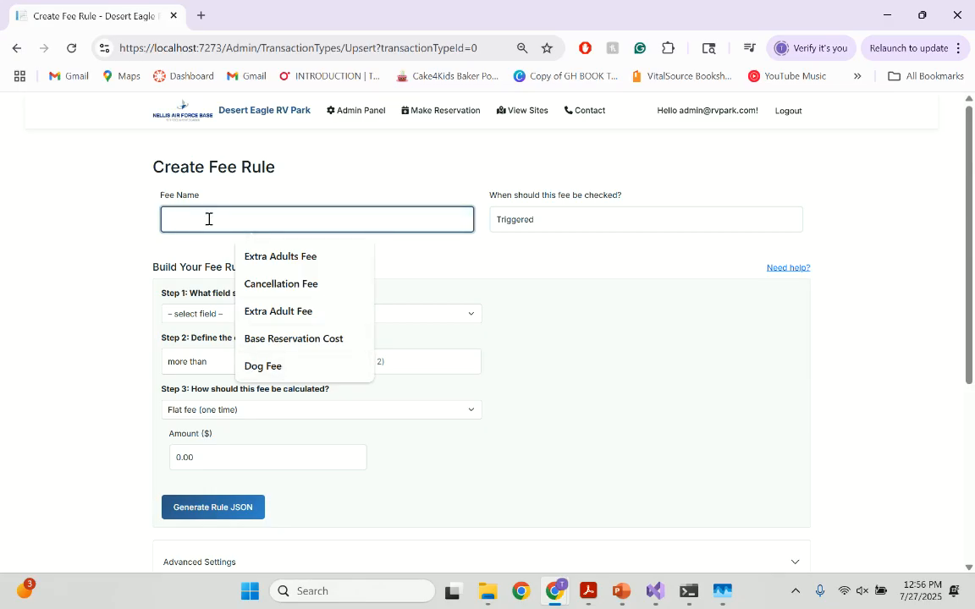
{"action": "type", "text": "Number Of"}
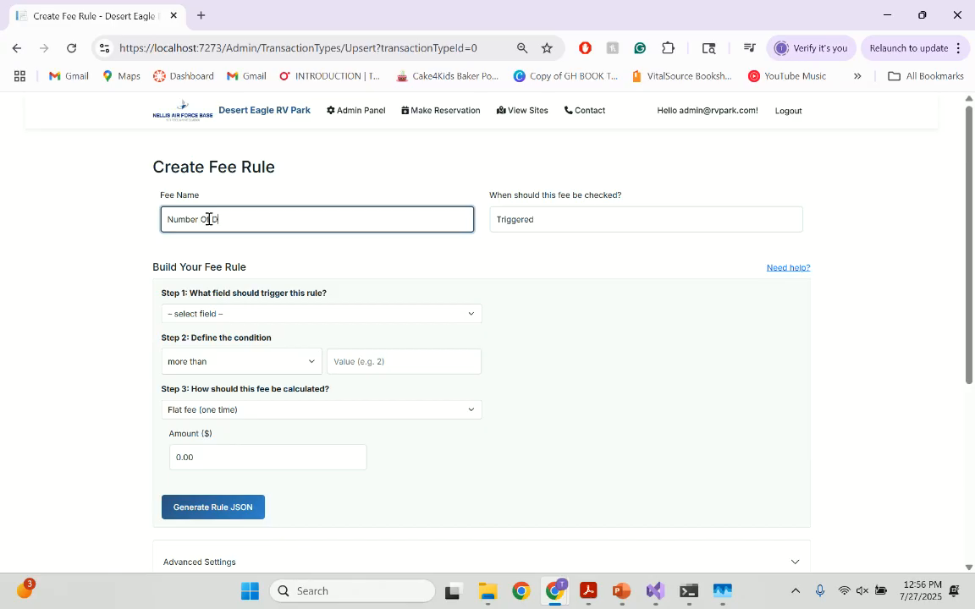
{"action": "key", "text": "ctrl+a"}
{"action": "key", "text": "BackSpace"}
{"action": "type", "text": "Dog"}
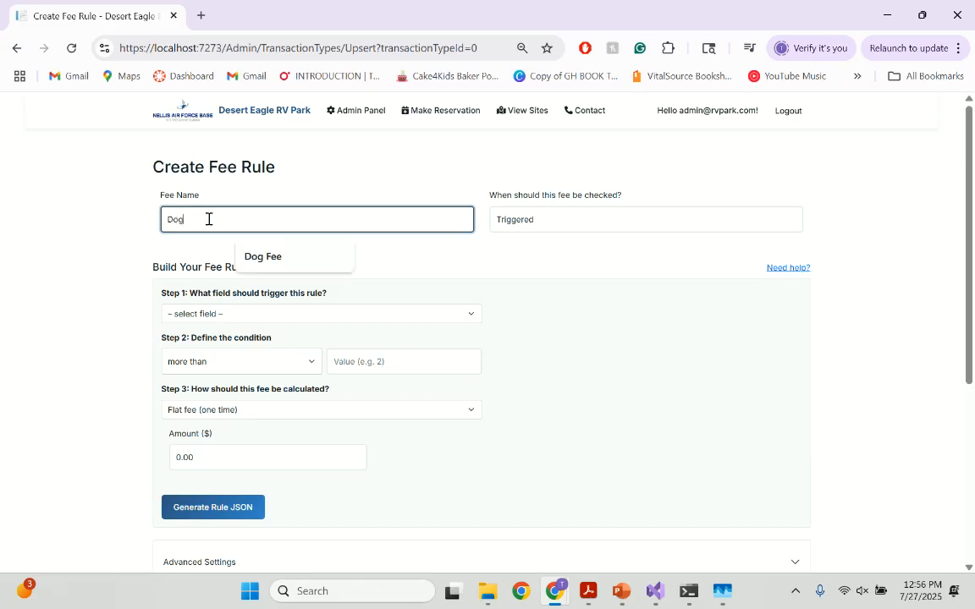
{"action": "type", "text": " Fee"}
{"action": "left_click", "coordinate": [322, 255]}
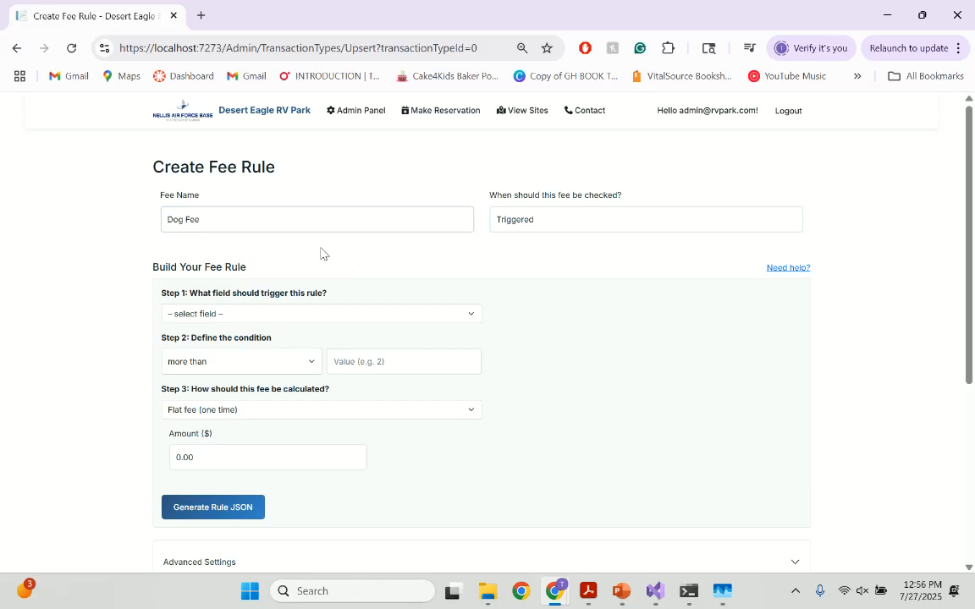
Start a new trigger field labelled Number of Dogs with default value 0 and max value 2
{"action": "left_click", "coordinate": [429, 315]}
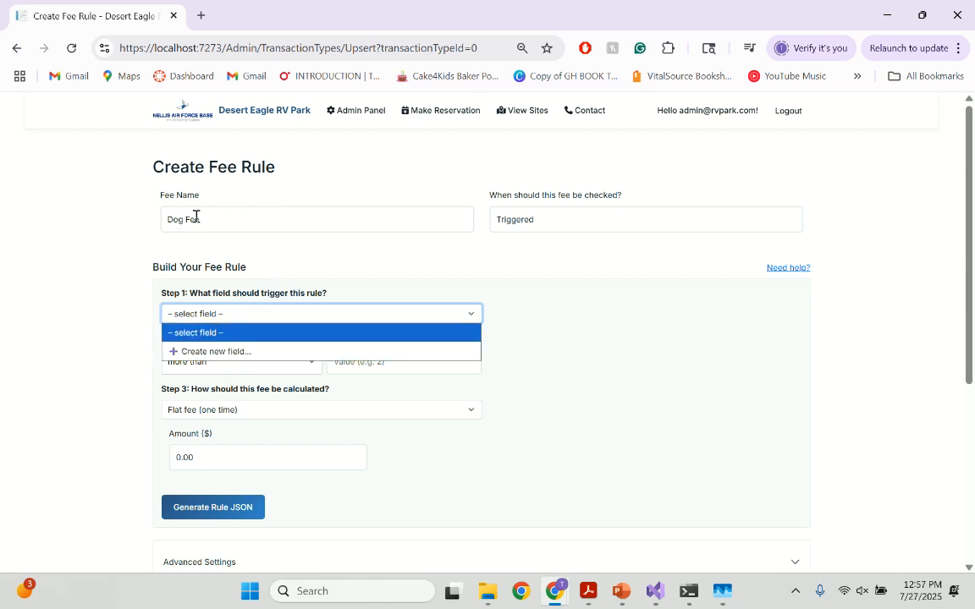
{"action": "left_click", "coordinate": [251, 352]}
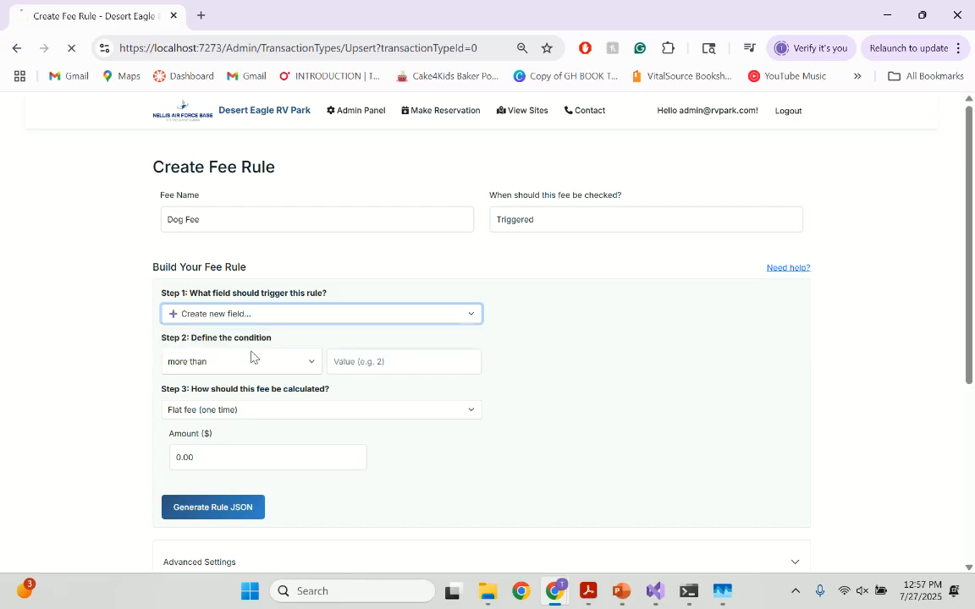
{"action": "left_click", "coordinate": [211, 199]}
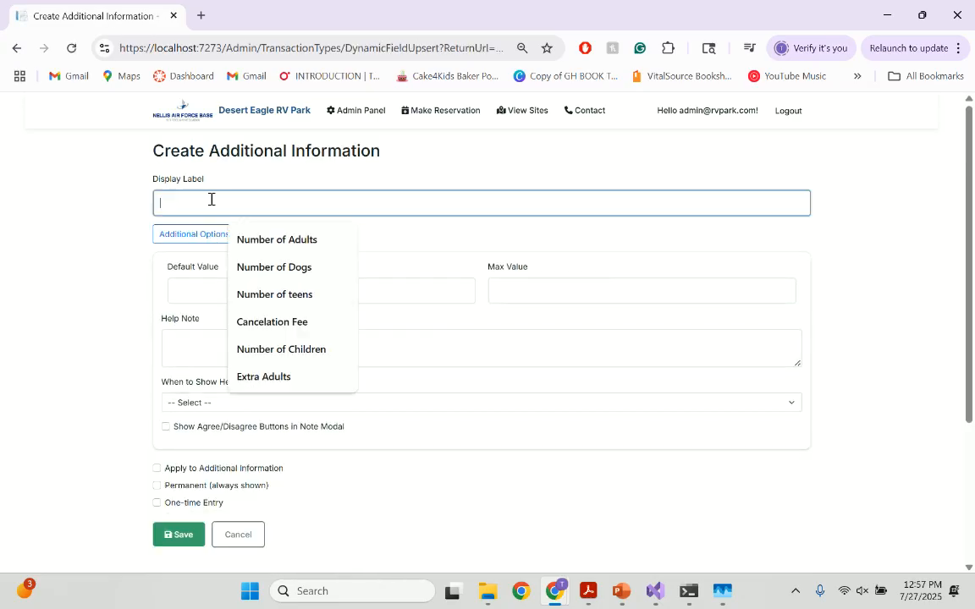
{"action": "left_click", "coordinate": [290, 268]}
{"action": "left_click", "coordinate": [255, 295]}
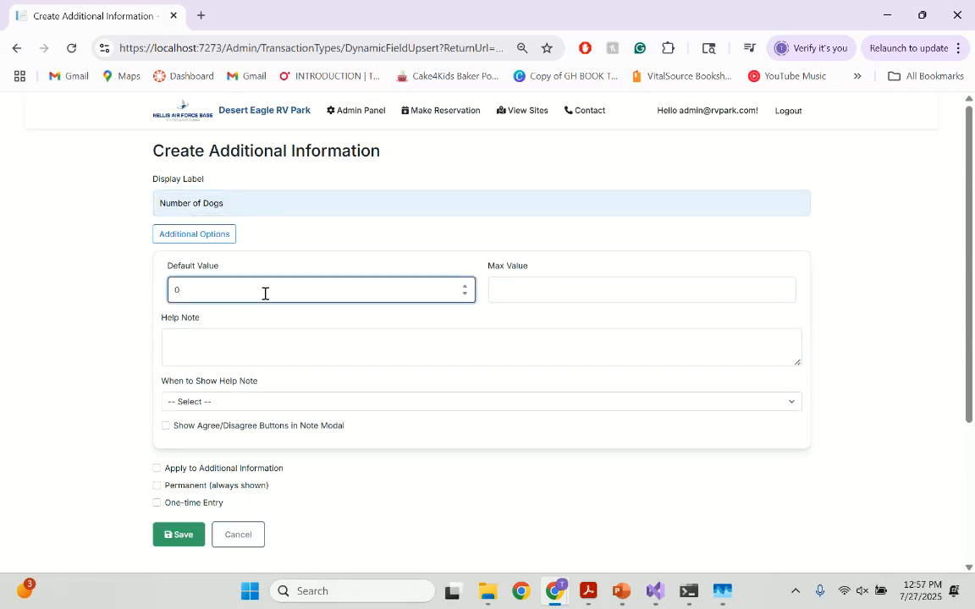
{"action": "left_click", "coordinate": [556, 294]}
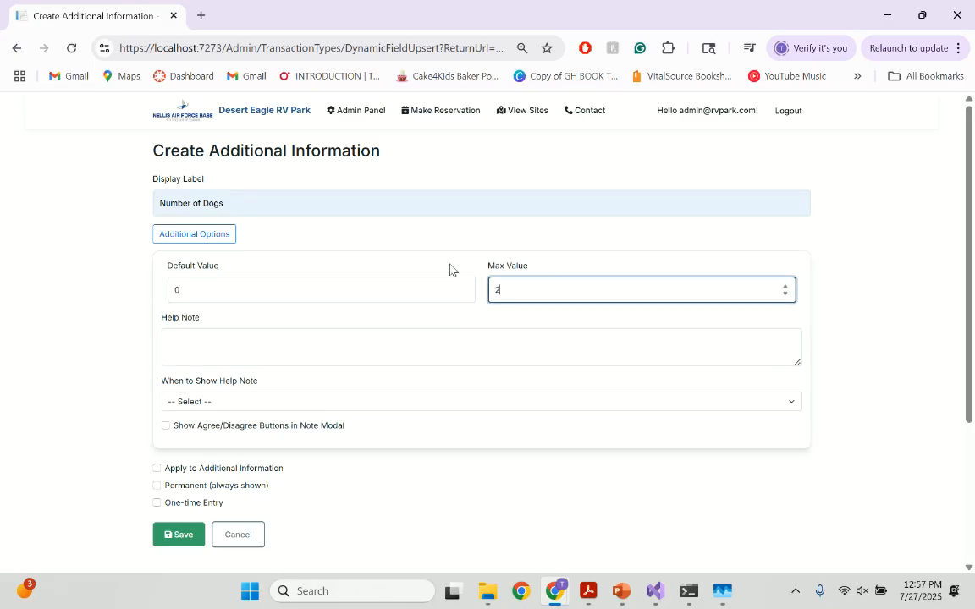
{"action": "left_click", "coordinate": [218, 234]}
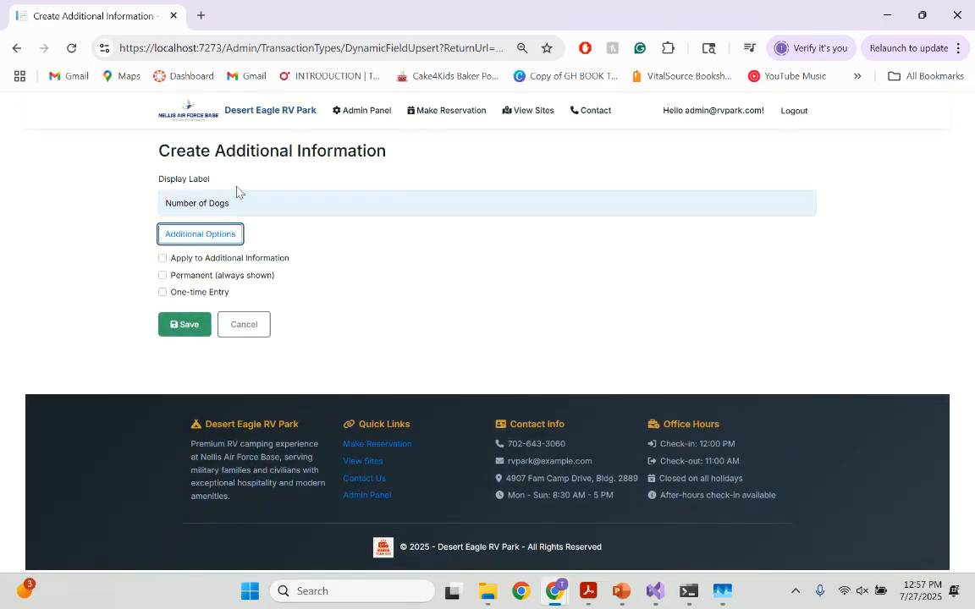
{"action": "left_click", "coordinate": [220, 237]}
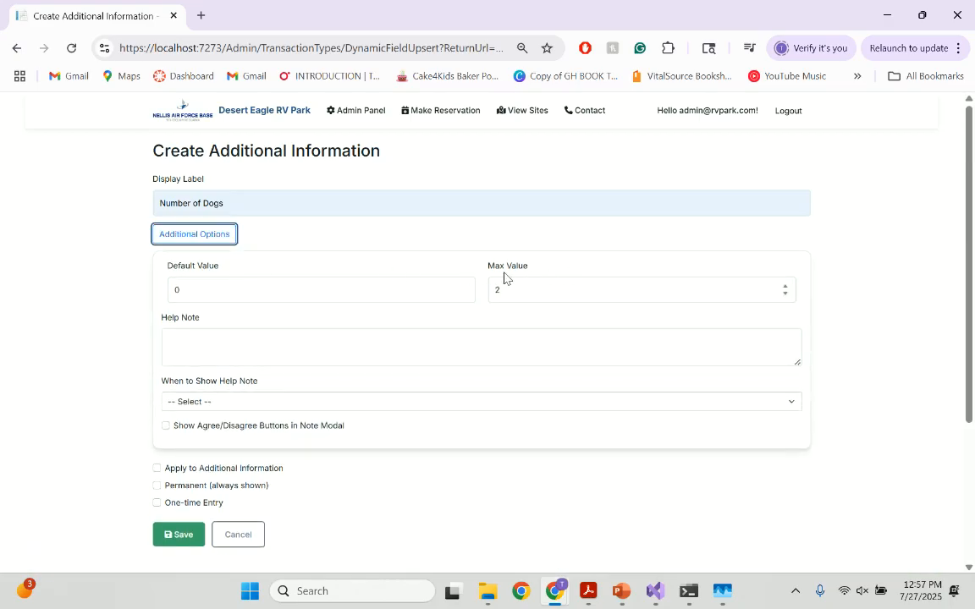
Add the help note "Pet Policy:" to the field and show it when the field is focused
{"action": "left_click", "coordinate": [334, 336]}
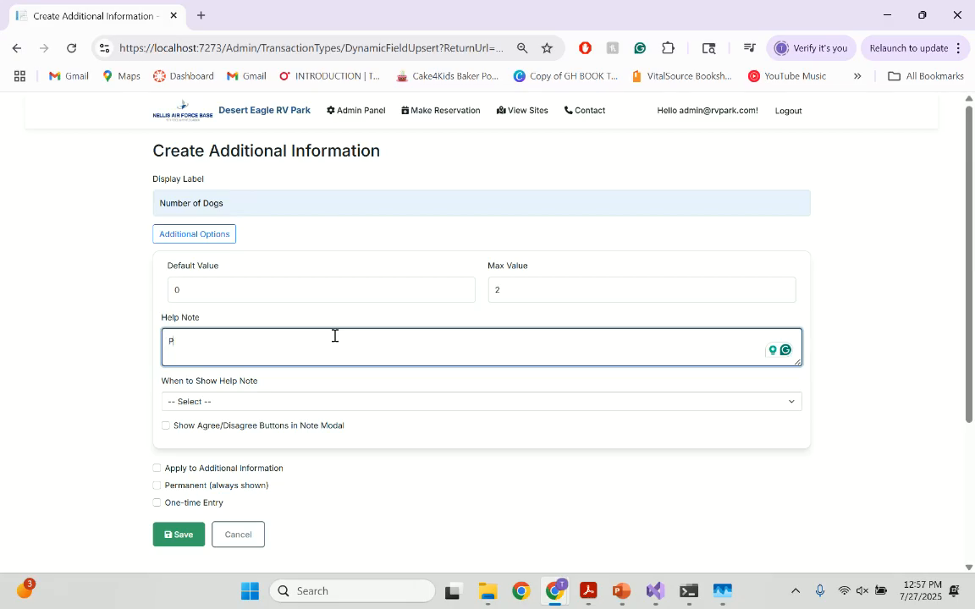
{"action": "type", "text": "Pet Policy:"}
{"action": "left_click", "coordinate": [197, 403]}
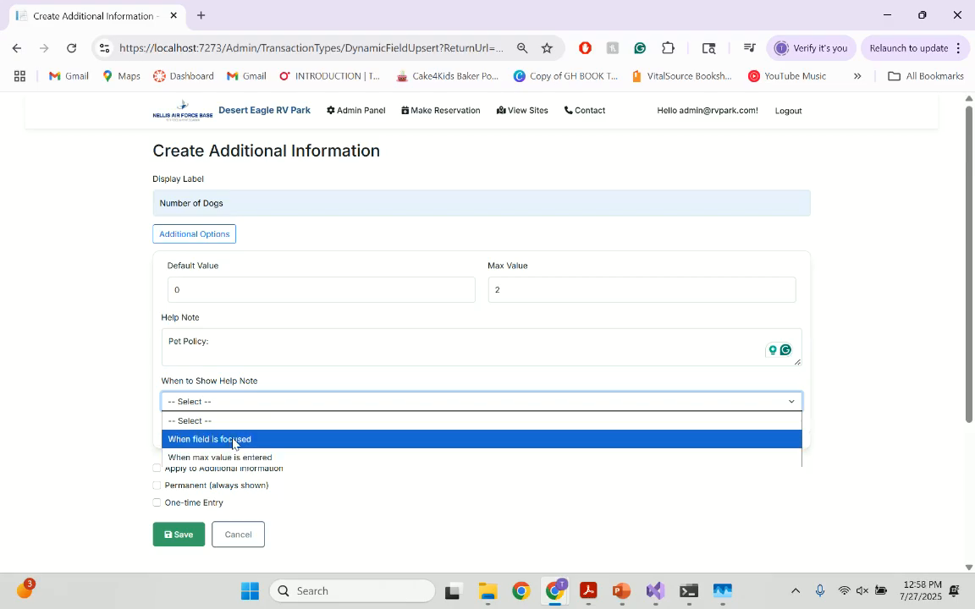
{"action": "left_click", "coordinate": [234, 440]}
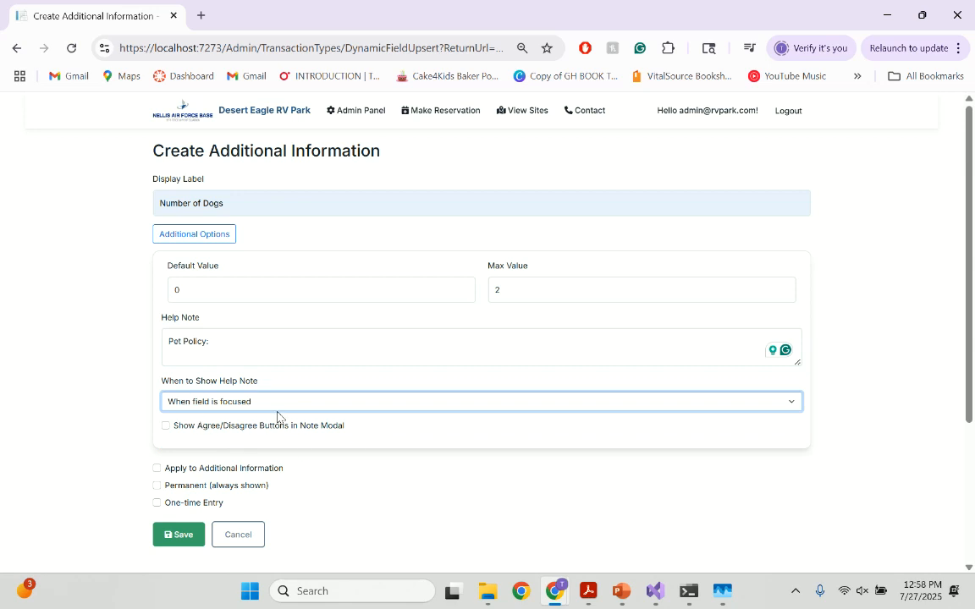
{"action": "left_click", "coordinate": [214, 426]}
{"action": "scroll", "coordinate": [242, 292], "scroll_direction": "down", "scroll_amount": 2}
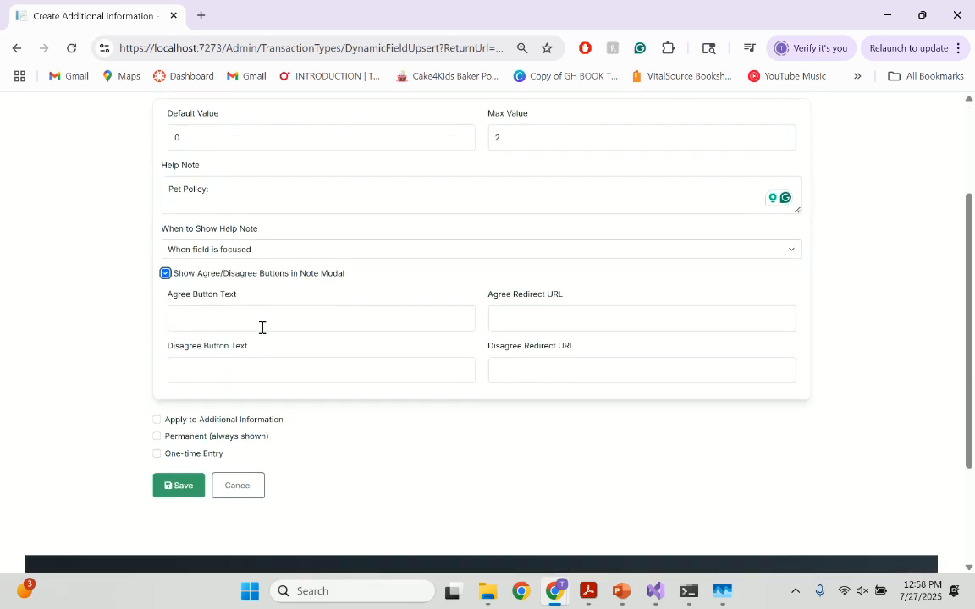
{"action": "left_click", "coordinate": [281, 318]}
{"action": "left_click", "coordinate": [271, 355]}
{"action": "left_click", "coordinate": [242, 370]}
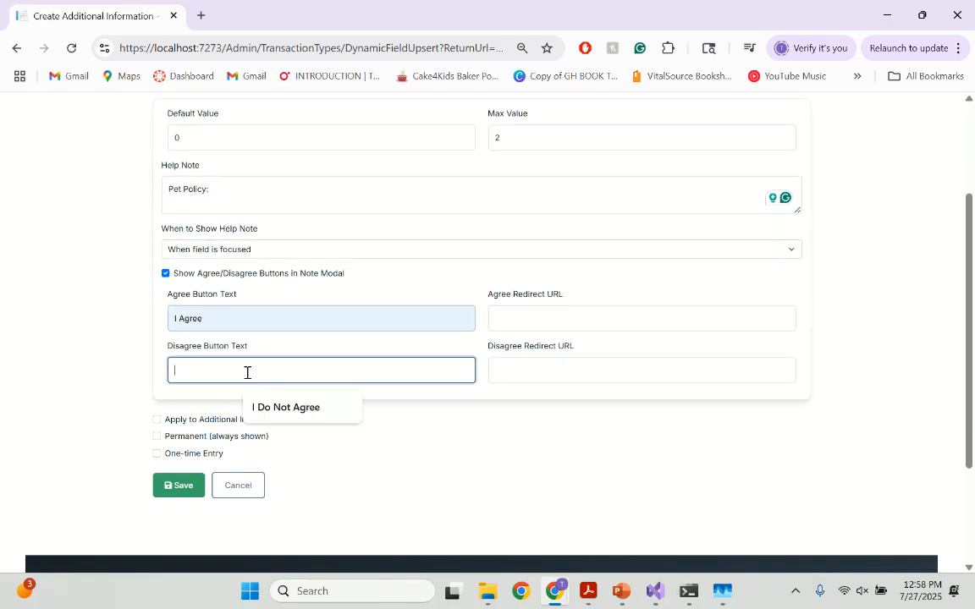
{"action": "left_click", "coordinate": [292, 410]}
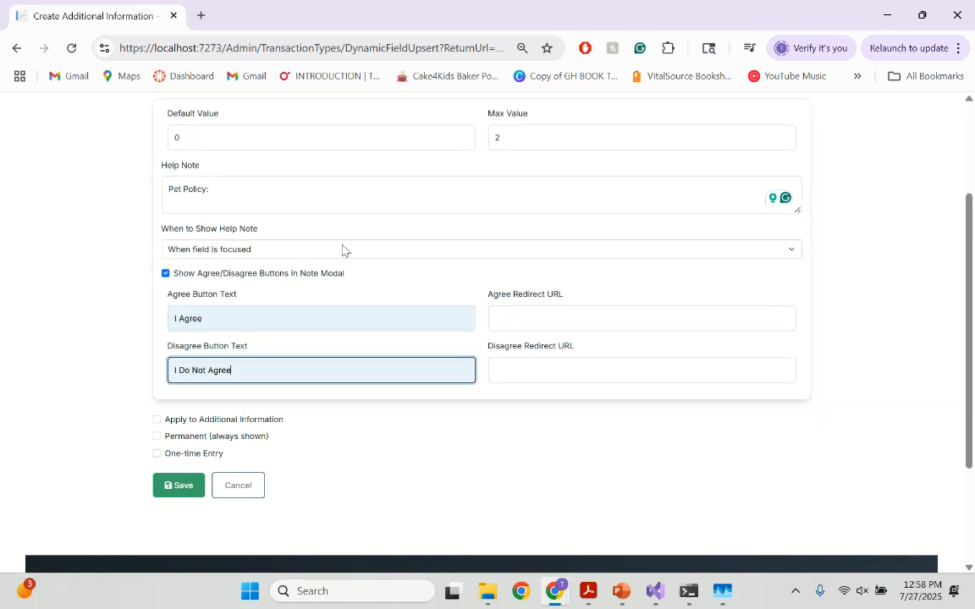
{"action": "left_click", "coordinate": [568, 369]}
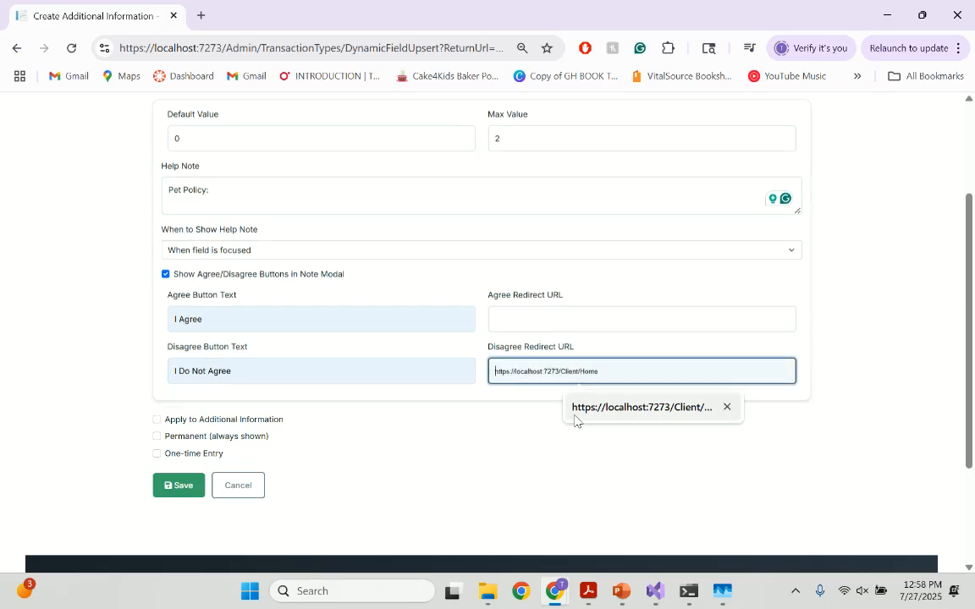
{"action": "left_click", "coordinate": [621, 408]}
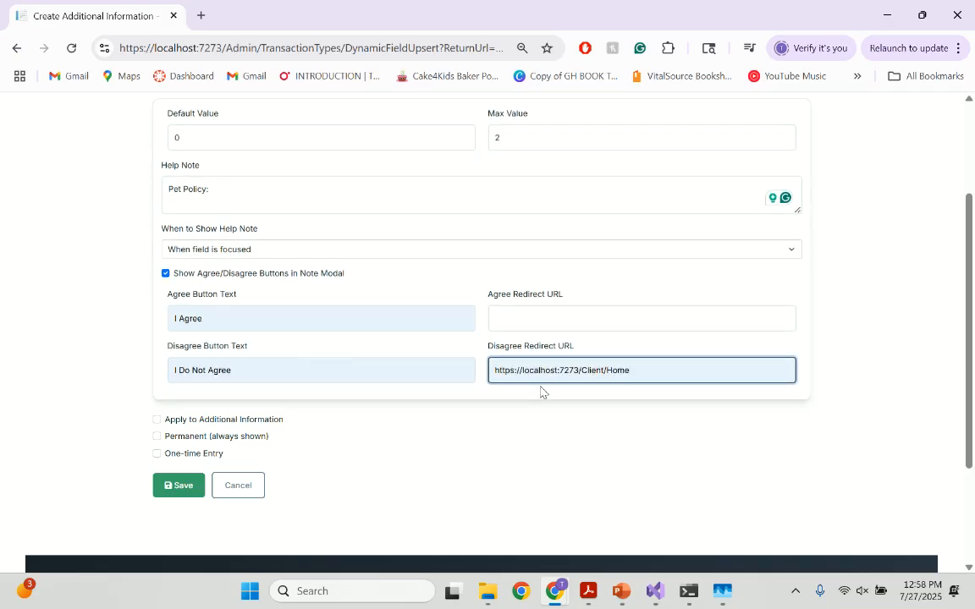
Apply the field to additional information, make it permanent, and save it
{"action": "left_click", "coordinate": [254, 420]}
{"action": "left_click", "coordinate": [242, 437]}
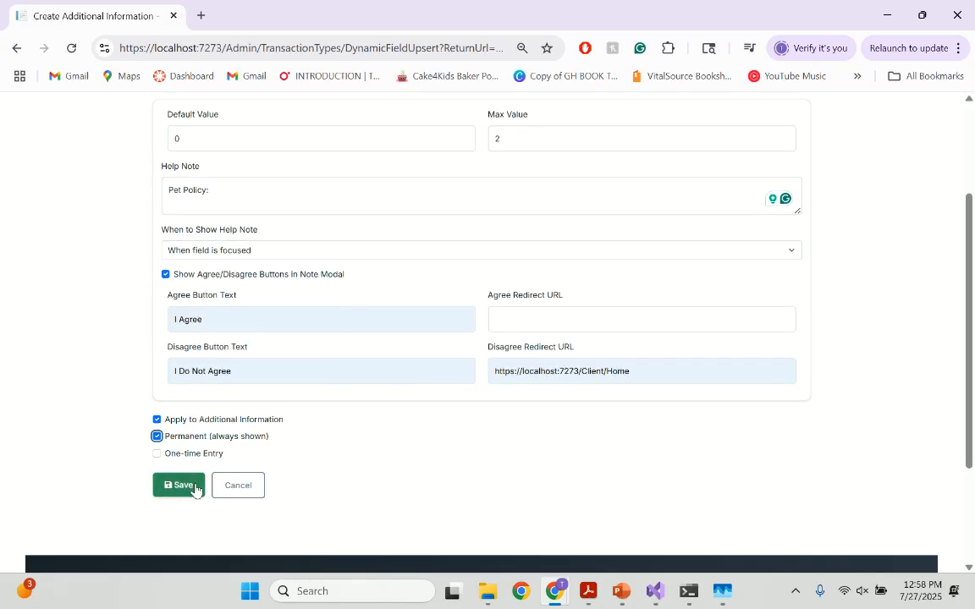
{"action": "left_click", "coordinate": [191, 489]}
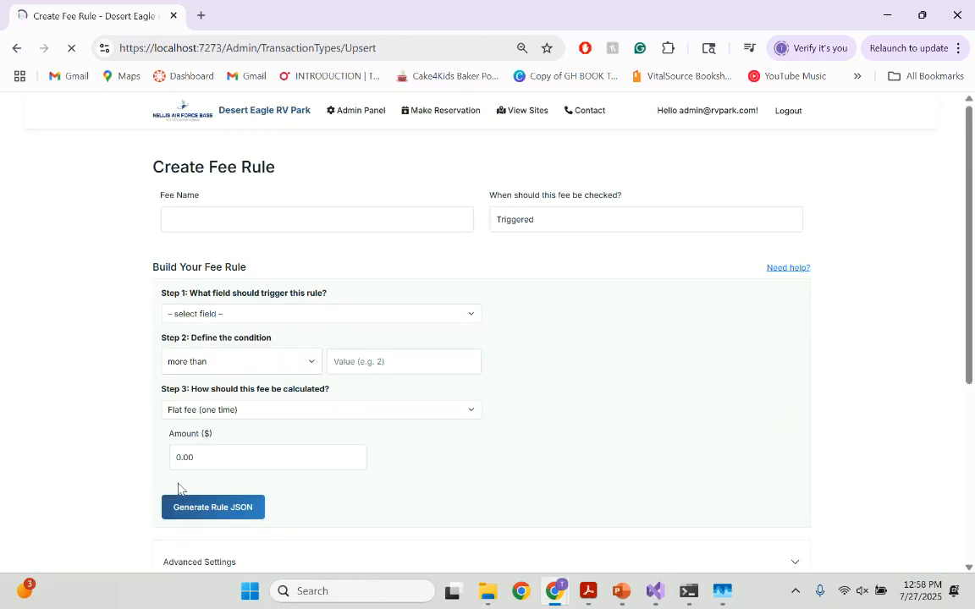
Name the fee rule Dog Fee and choose Number of Dogs as its trigger field
{"action": "left_click", "coordinate": [356, 319]}
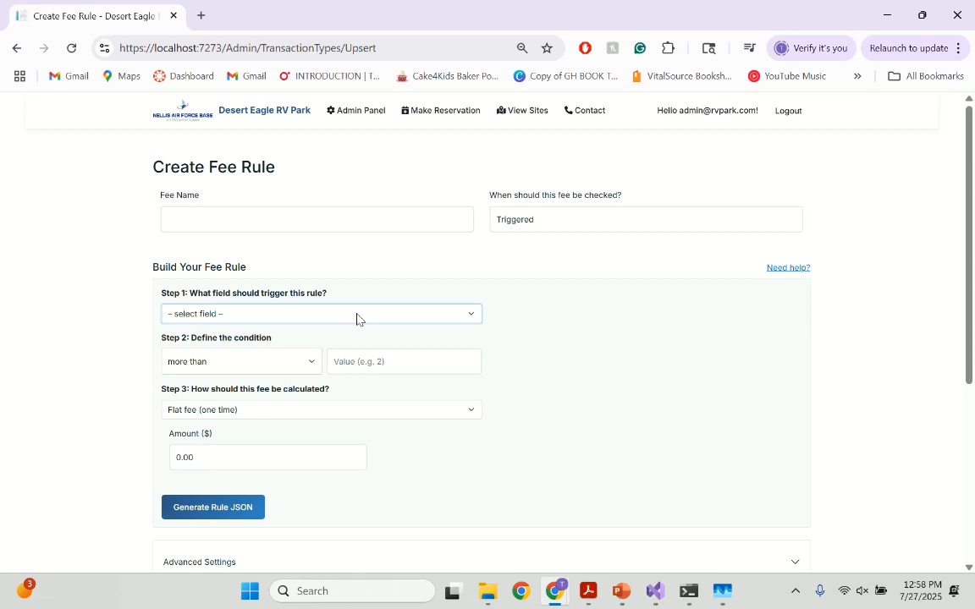
{"action": "left_click", "coordinate": [332, 217]}
{"action": "left_click", "coordinate": [305, 339]}
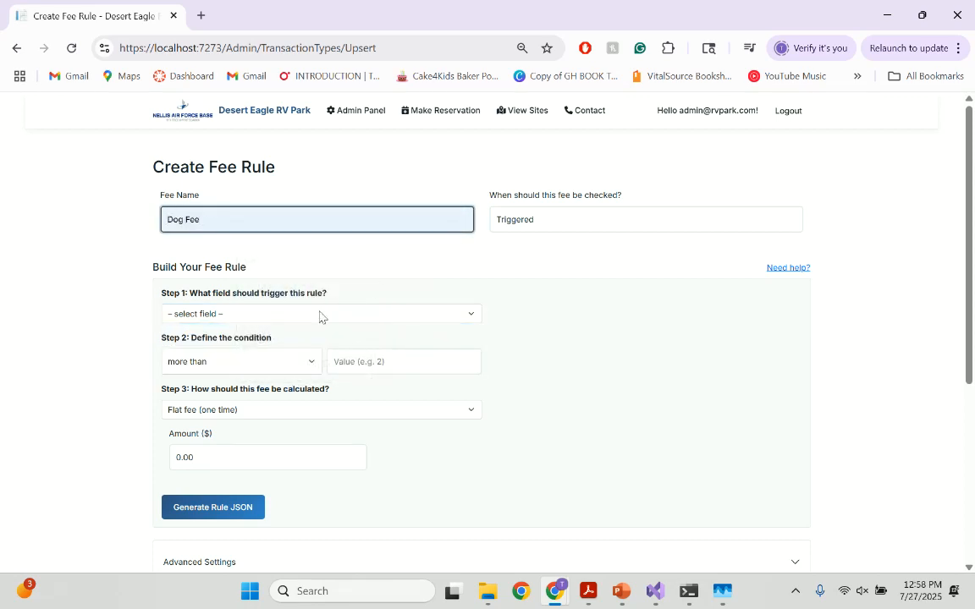
{"action": "left_click", "coordinate": [320, 316]}
{"action": "left_click", "coordinate": [241, 352]}
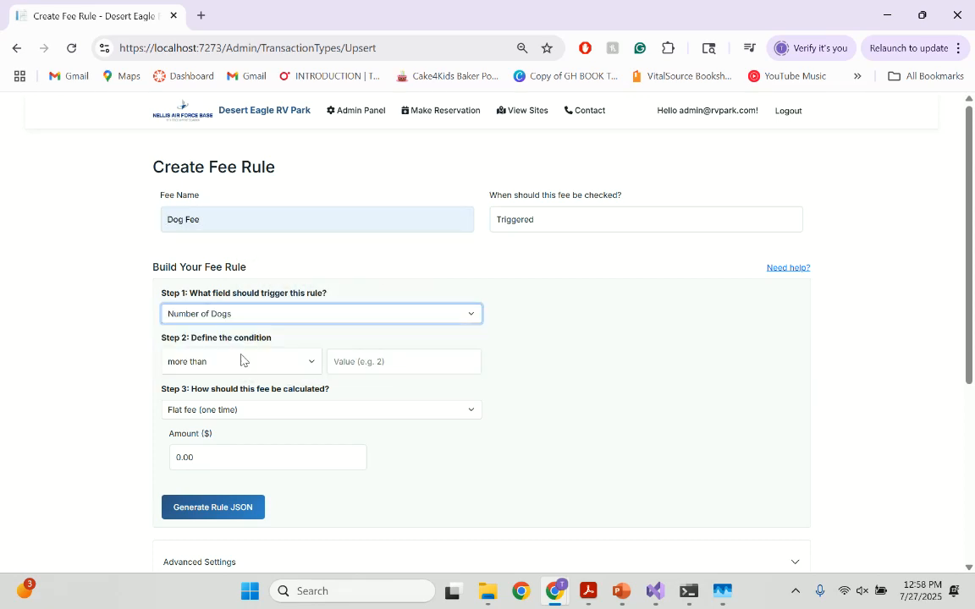
Set the rule's condition to at most 2
{"action": "left_click", "coordinate": [300, 364]}
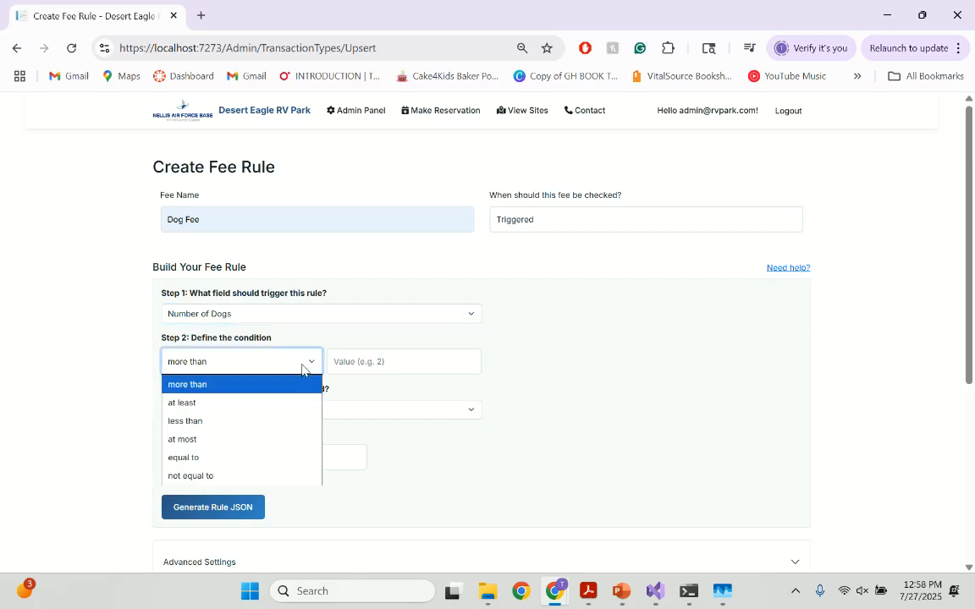
{"action": "left_click", "coordinate": [233, 443]}
{"action": "left_click", "coordinate": [388, 361]}
{"action": "type", "text": "2"}
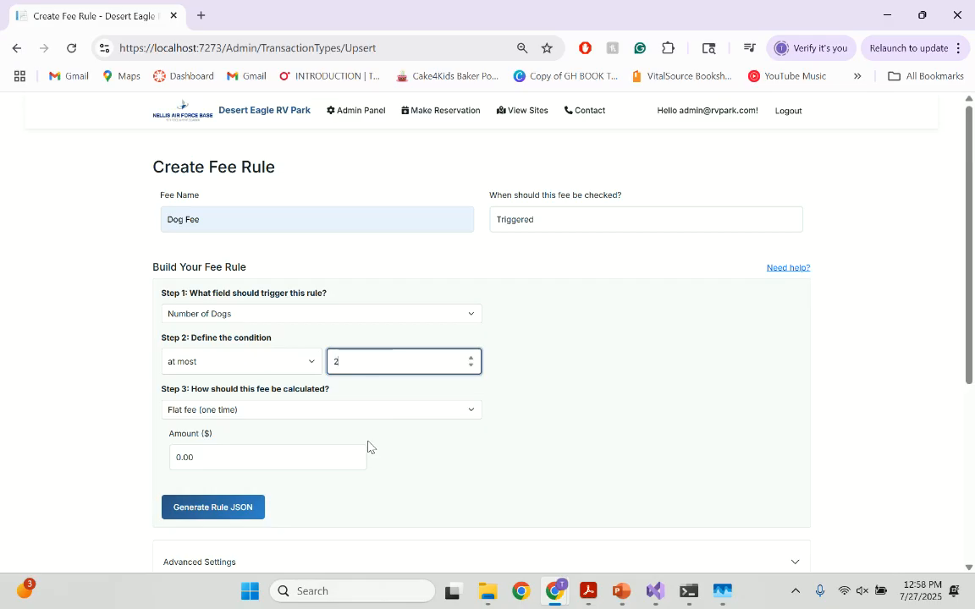
Calculate the fee as a one-time flat fee of $5 and generate the rule JSON
{"action": "scroll", "coordinate": [401, 405], "scroll_direction": "down", "scroll_amount": 2}
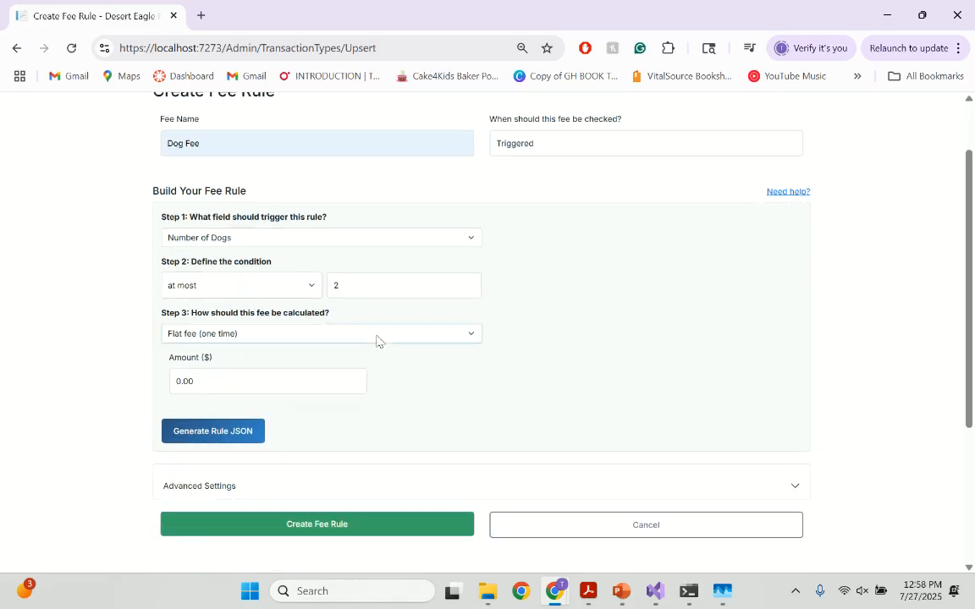
{"action": "left_click", "coordinate": [377, 340]}
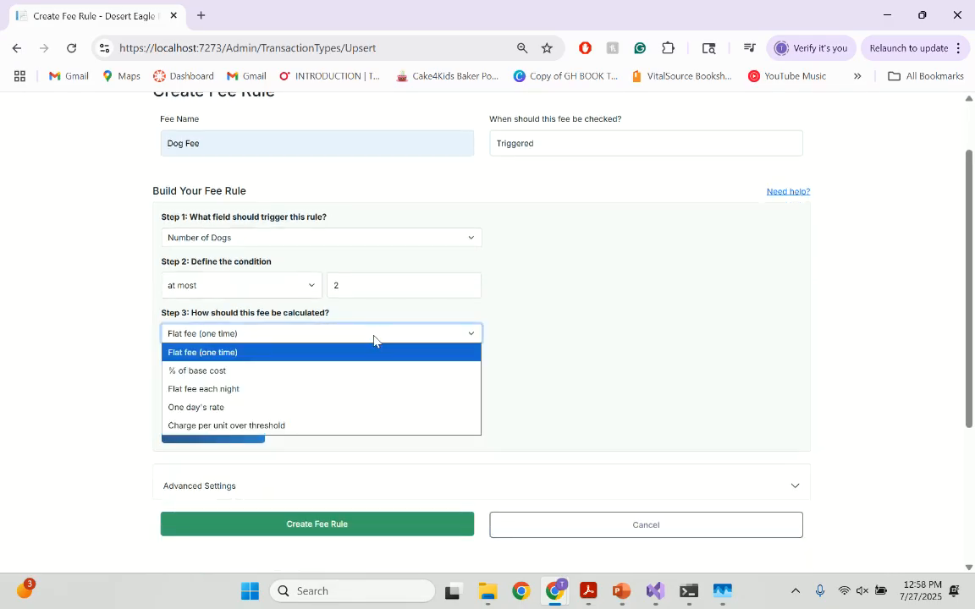
{"action": "left_click", "coordinate": [283, 359]}
{"action": "left_click", "coordinate": [221, 385]}
{"action": "double_click", "coordinate": [224, 388]}
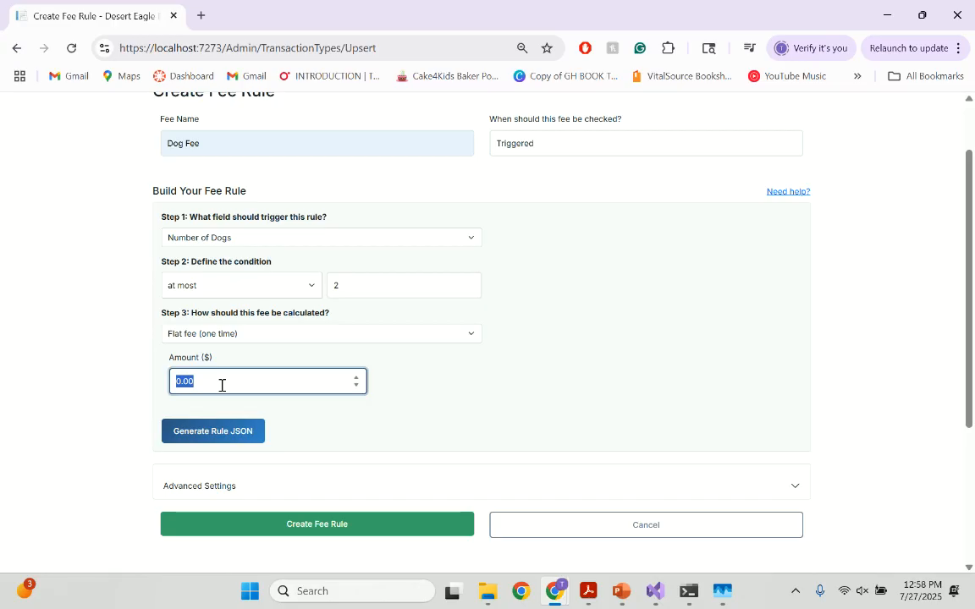
{"action": "type", "text": "5"}
{"action": "left_click", "coordinate": [232, 430]}
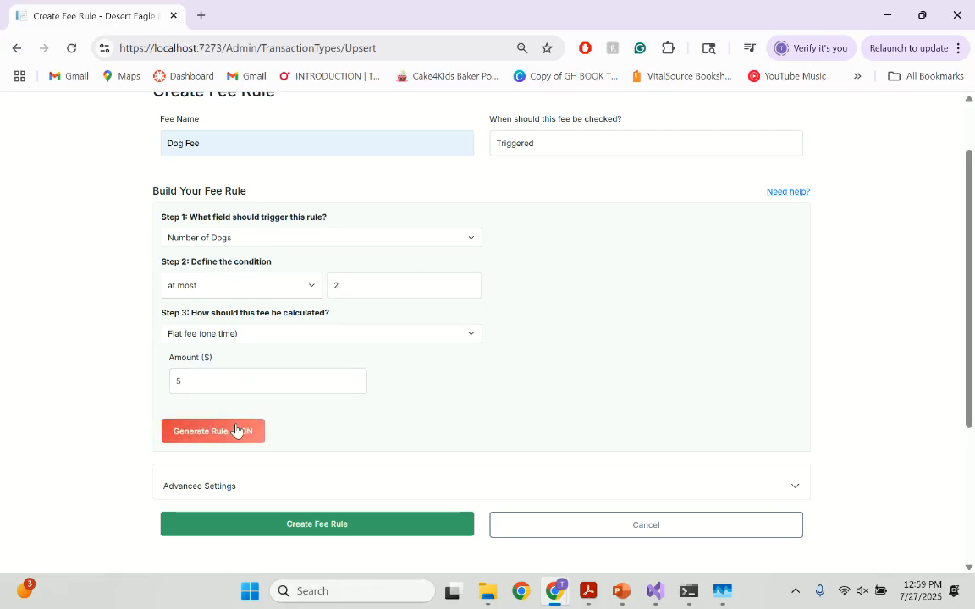
Review the generated rule JSON in the advanced settings, create the Dog Fee rule, and check its entry in the fee list
{"action": "left_click", "coordinate": [370, 484]}
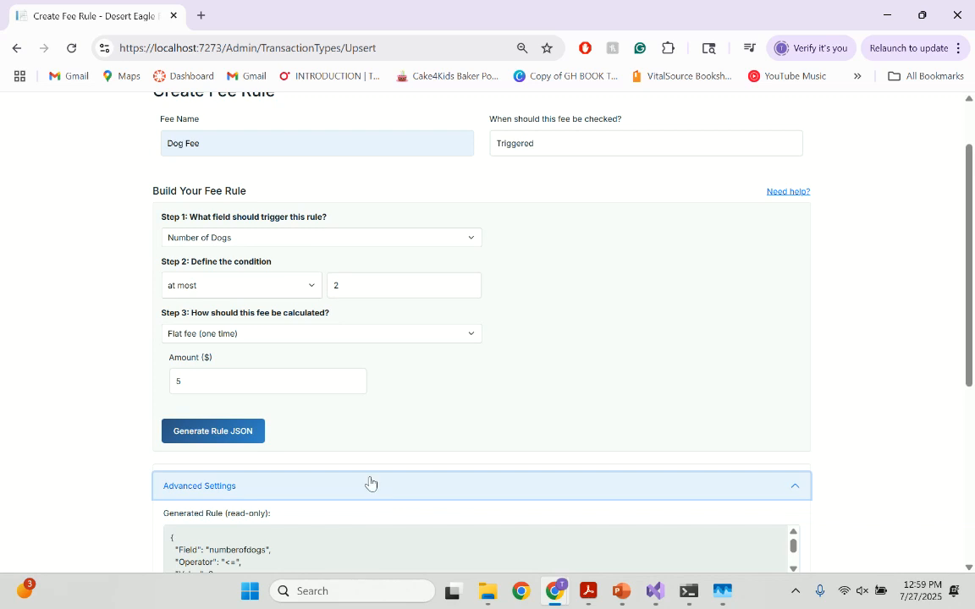
{"action": "scroll", "coordinate": [297, 424], "scroll_direction": "down", "scroll_amount": 3}
{"action": "scroll", "coordinate": [338, 254], "scroll_direction": "down", "scroll_amount": 1}
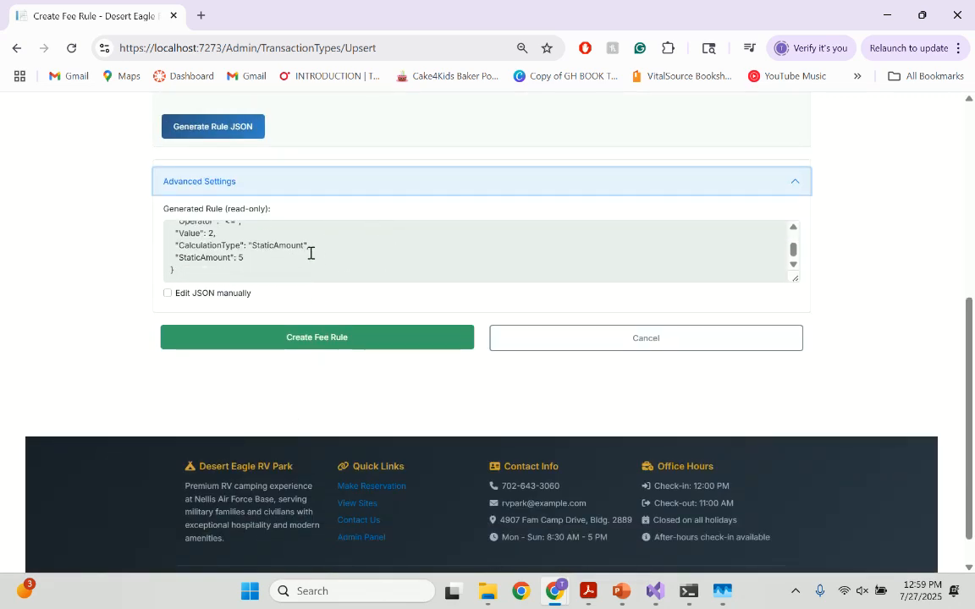
{"action": "scroll", "coordinate": [309, 229], "scroll_direction": "up", "scroll_amount": 3}
{"action": "left_click", "coordinate": [320, 183]}
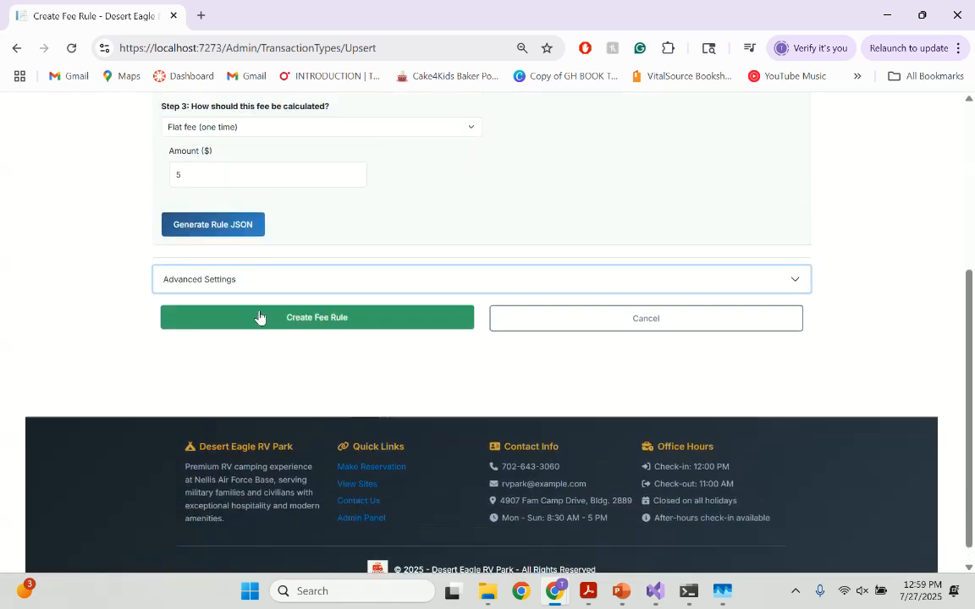
{"action": "scroll", "coordinate": [278, 287], "scroll_direction": "up", "scroll_amount": 1}
{"action": "left_click", "coordinate": [347, 375]}
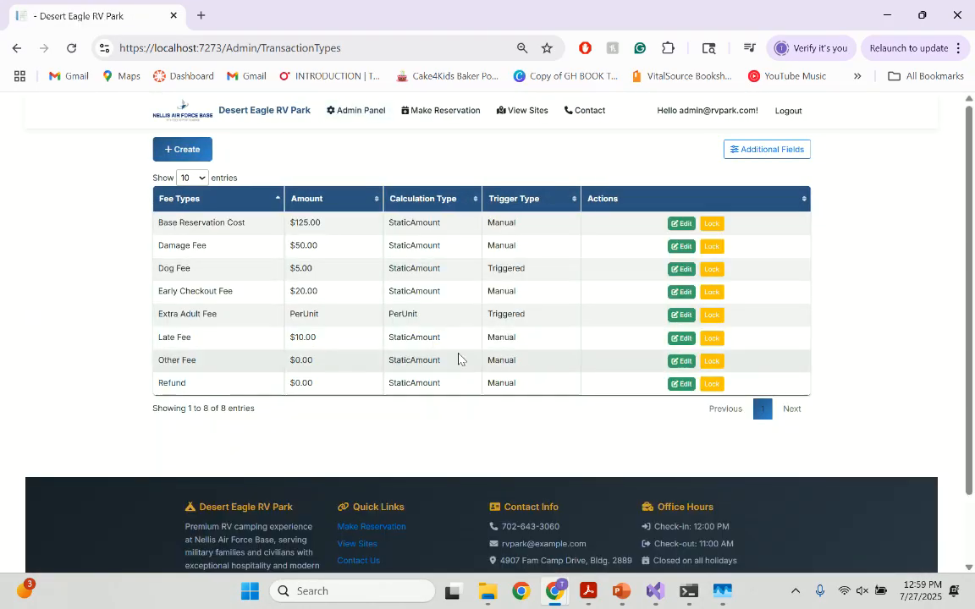
{"action": "left_click_drag", "start_coordinate": [226, 268], "coordinate": [577, 269]}
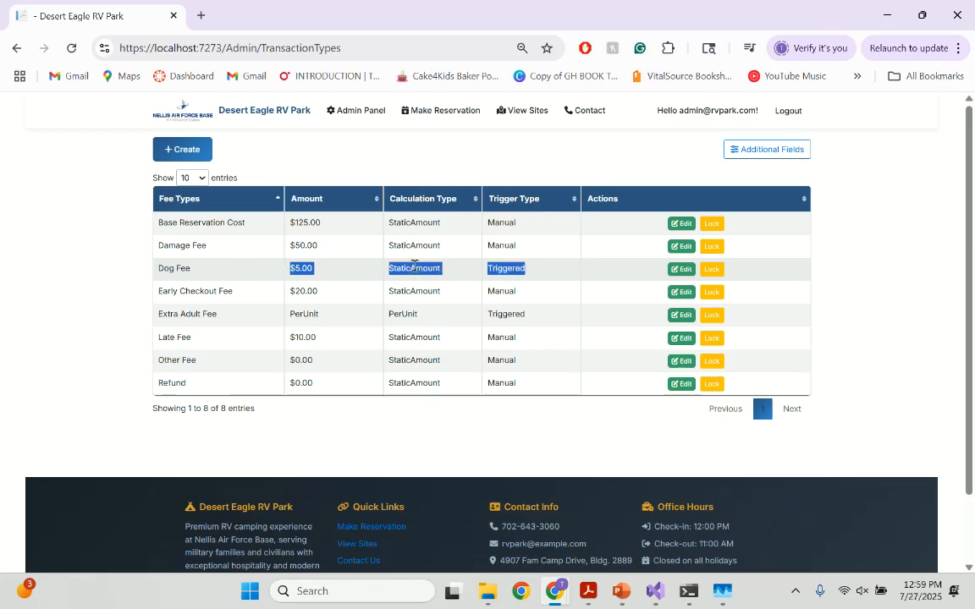
{"action": "left_click", "coordinate": [455, 150]}
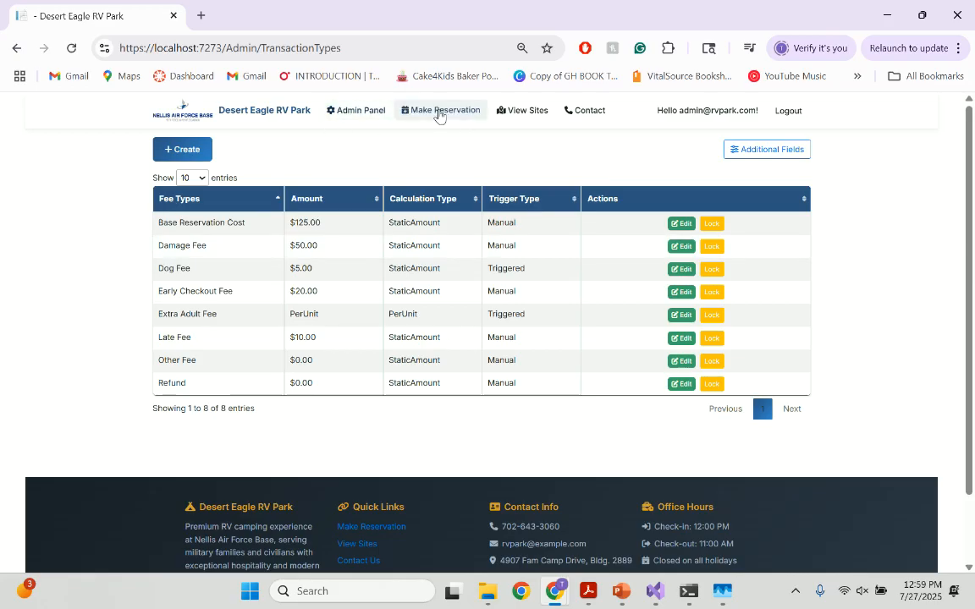
Start a new additional information field labelled Number of Adults with default value 2 and max value 6
{"action": "left_click", "coordinate": [783, 151]}
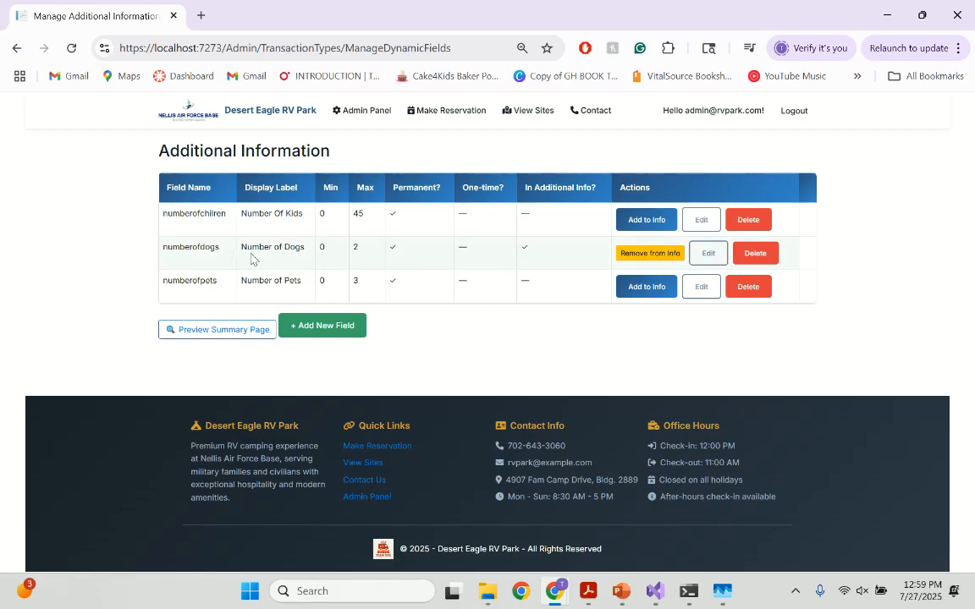
{"action": "left_click", "coordinate": [337, 327]}
{"action": "left_click", "coordinate": [274, 210]}
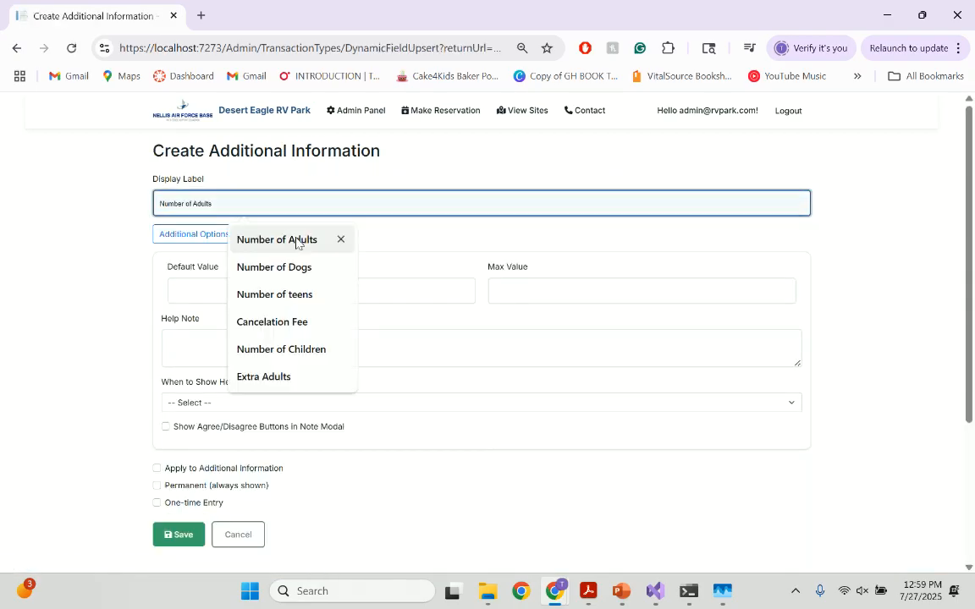
{"action": "left_click", "coordinate": [265, 241]}
{"action": "left_click", "coordinate": [263, 294]}
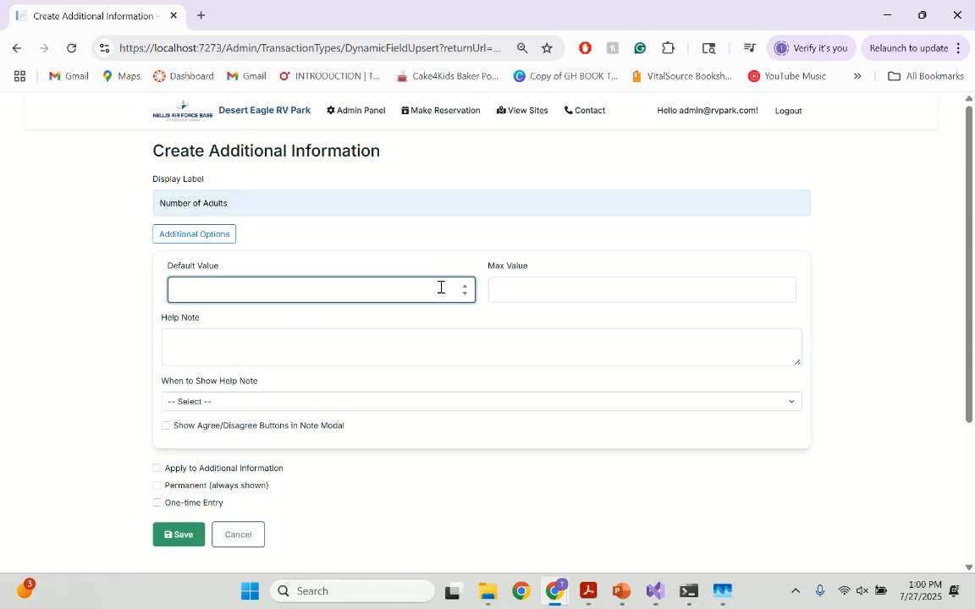
{"action": "type", "text": "2"}
{"action": "left_click", "coordinate": [536, 292]}
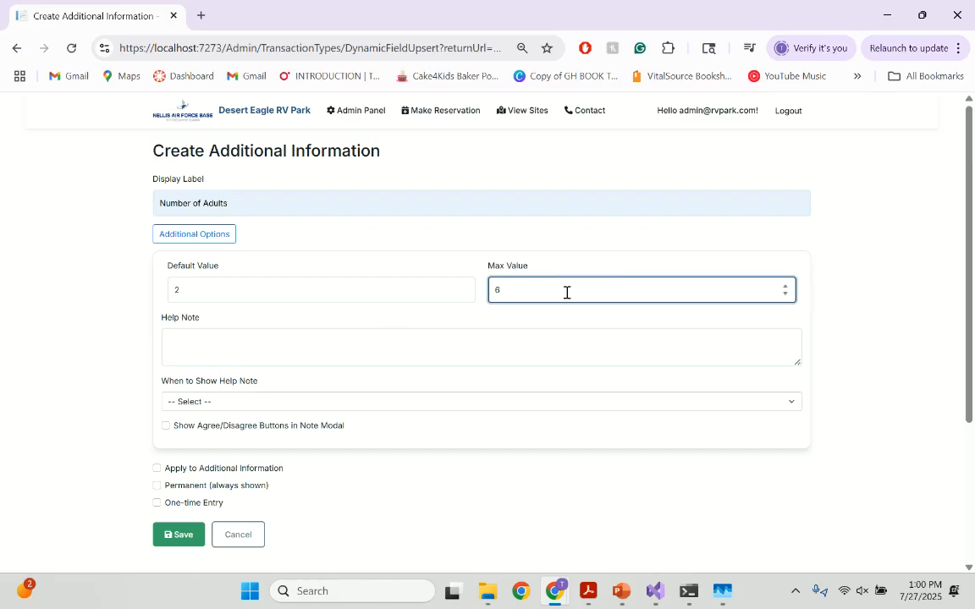
Add the help note "No more than 6 adults per reservation" and show it when max value is entered
{"action": "left_click", "coordinate": [398, 331]}
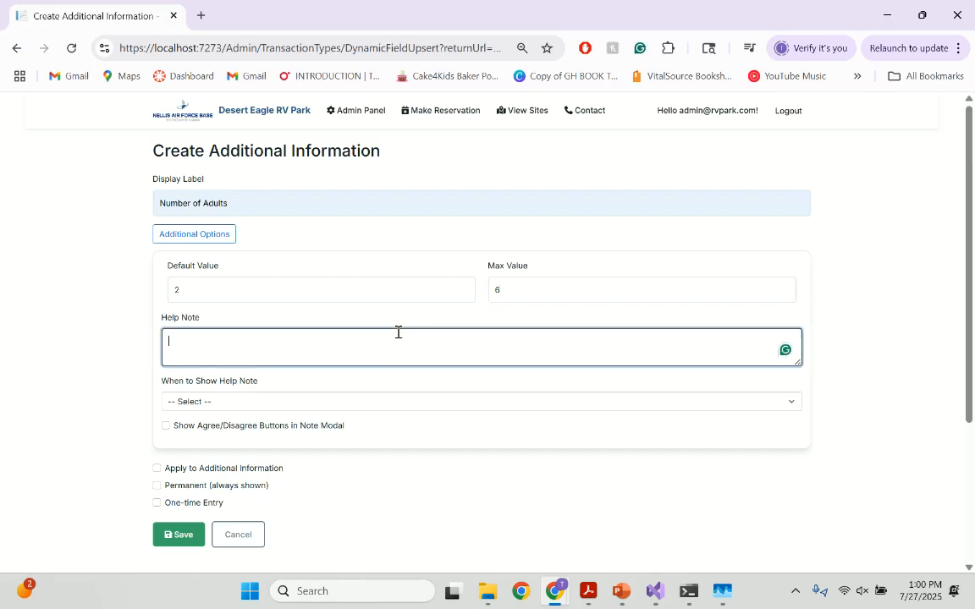
{"action": "type", "text": "Not"}
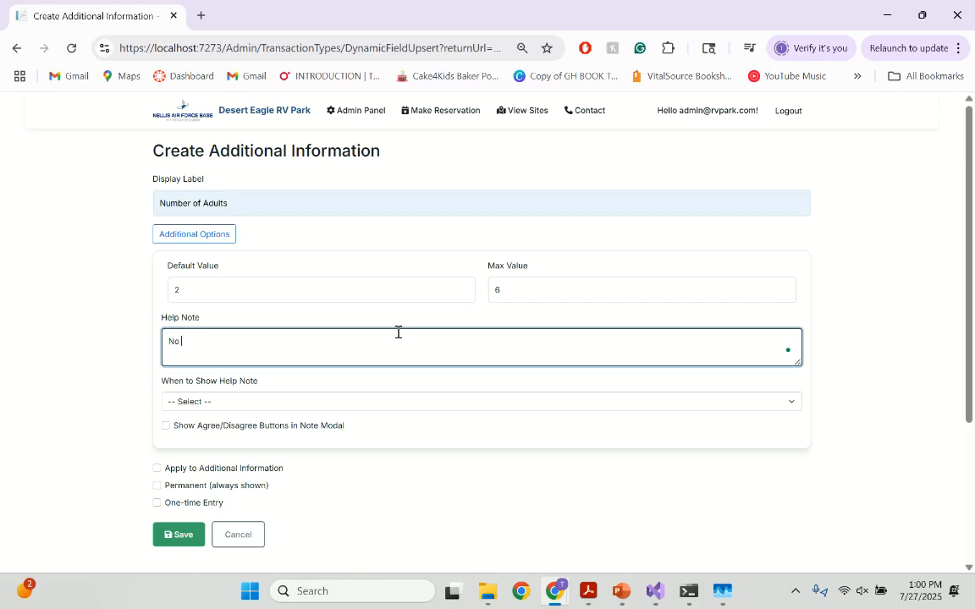
{"action": "type", "text": "more than 6 au"}
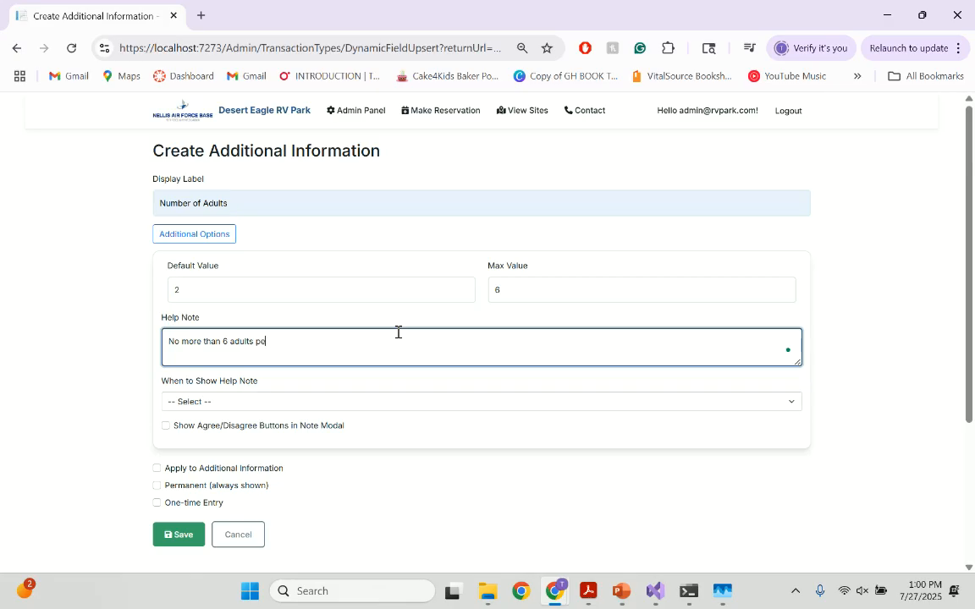
{"action": "type", "text": "ults per re"}
{"action": "left_click", "coordinate": [364, 404]}
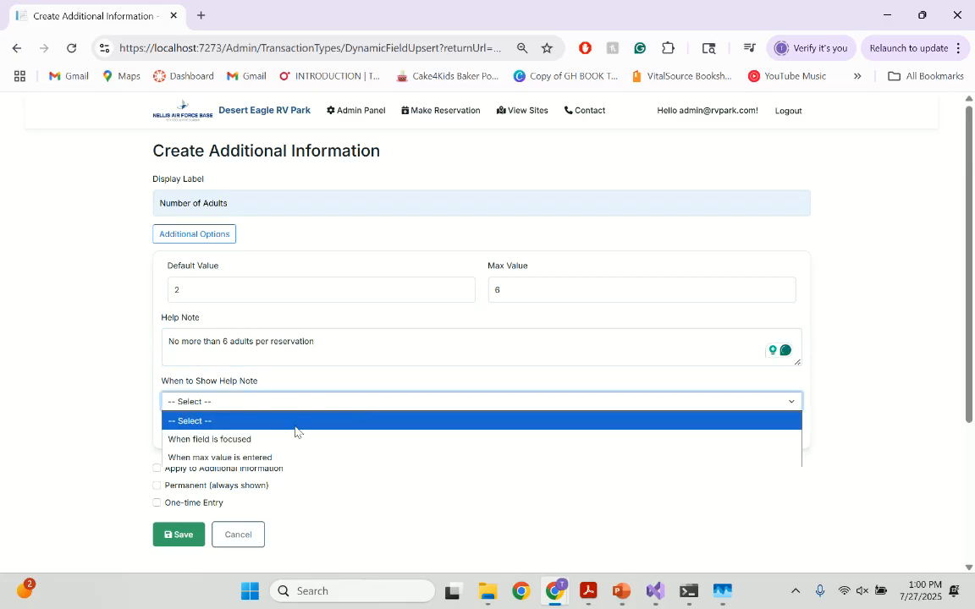
{"action": "left_click", "coordinate": [260, 458]}
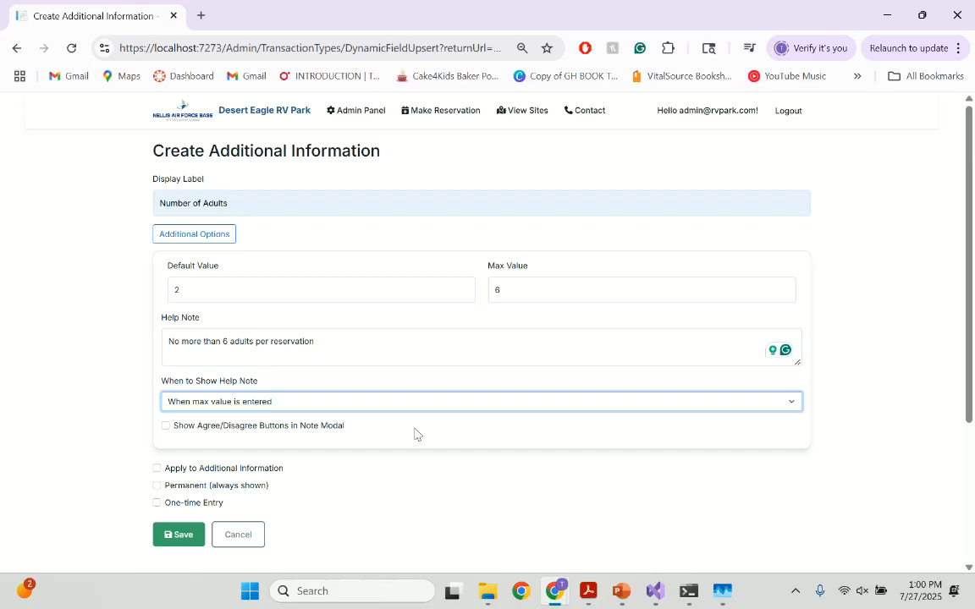
Save Number of Adults as a permanent field and add it to the additional information
{"action": "left_click", "coordinate": [213, 469]}
{"action": "left_click", "coordinate": [212, 485]}
{"action": "left_click", "coordinate": [207, 470]}
{"action": "left_click", "coordinate": [176, 538]}
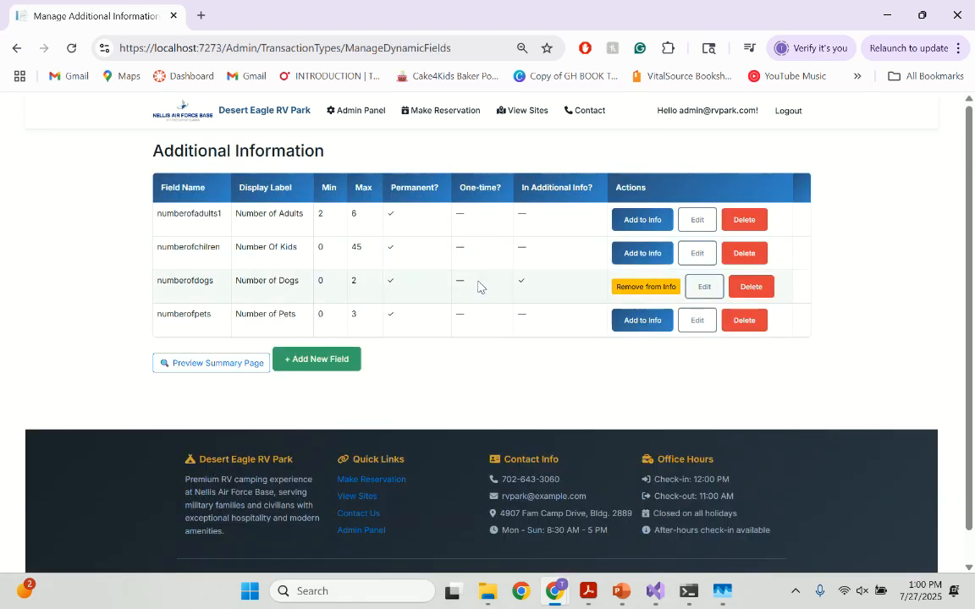
{"action": "left_click", "coordinate": [630, 219]}
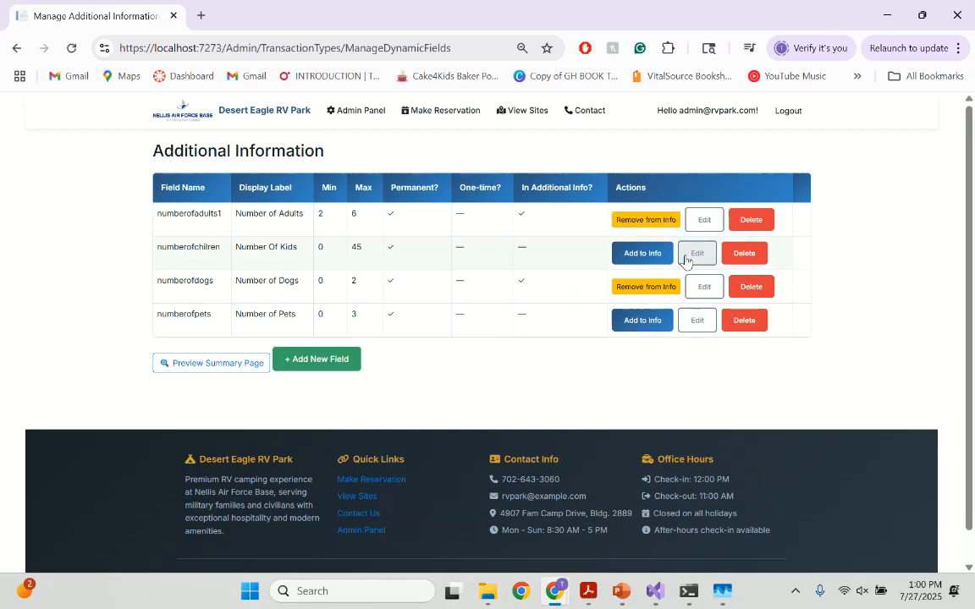